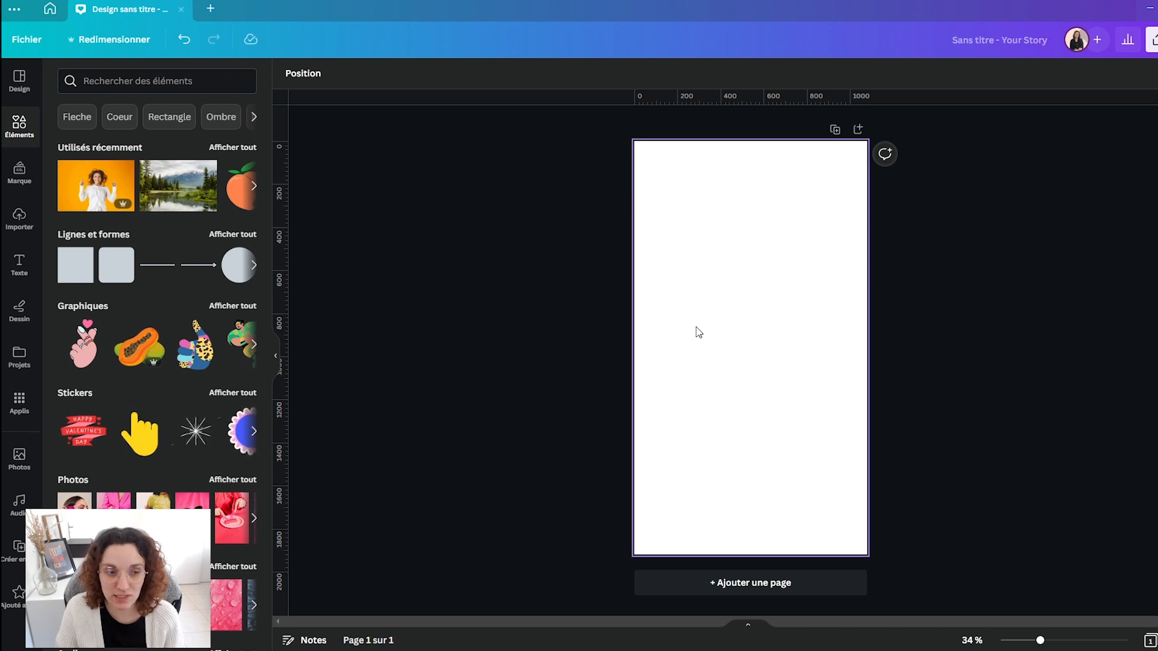
- Search the photo elements for "femme souriante" and set the woman in a white shirt on orange as the page background
left_click(150, 81)
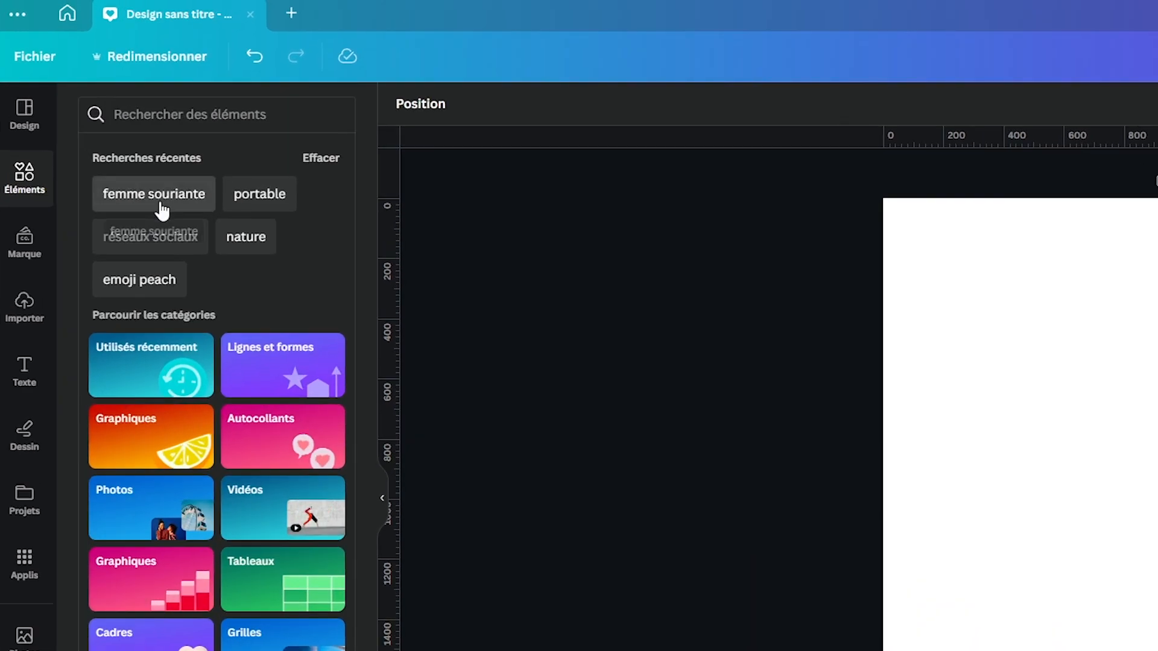
left_click(114, 139)
left_click(223, 161)
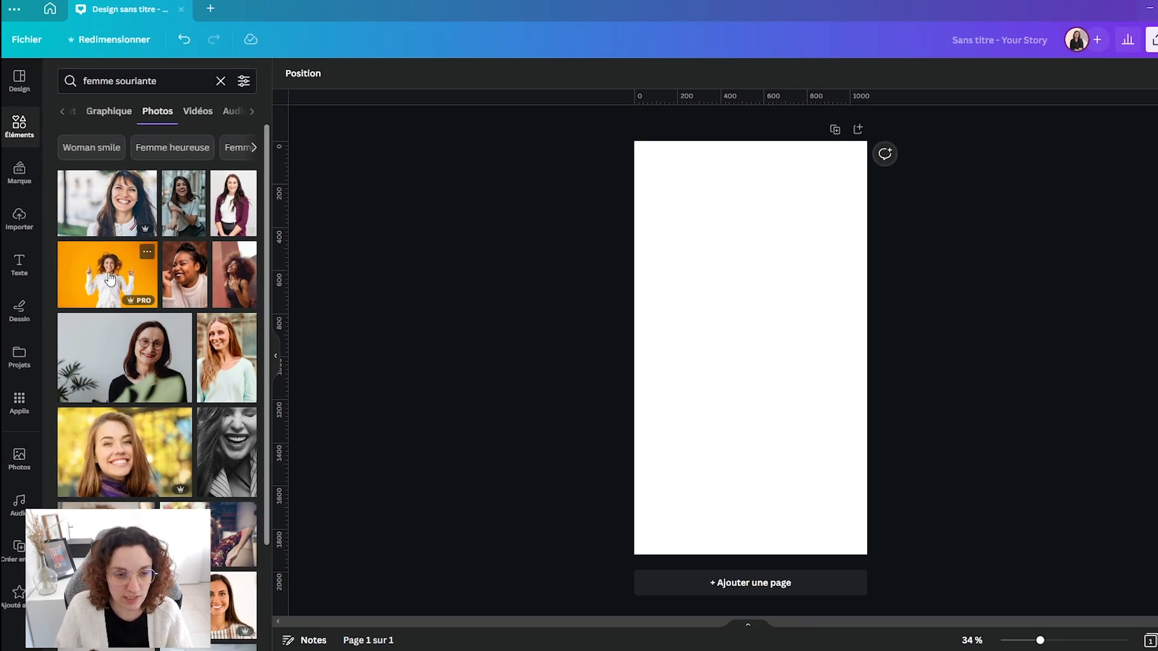
left_click_drag(97, 284, 656, 330)
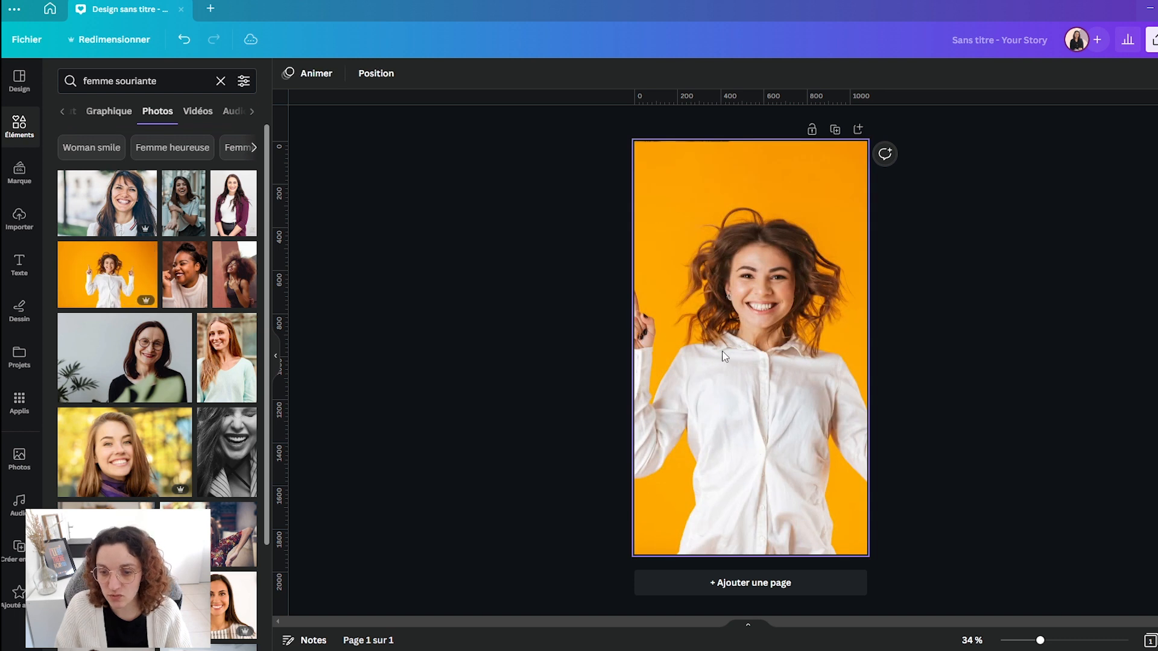
- Reposition the background photo within its crop so that the woman's raised finger is inside the page
double_click(726, 357)
left_click_drag(726, 357, 754, 360)
left_click(1117, 351)
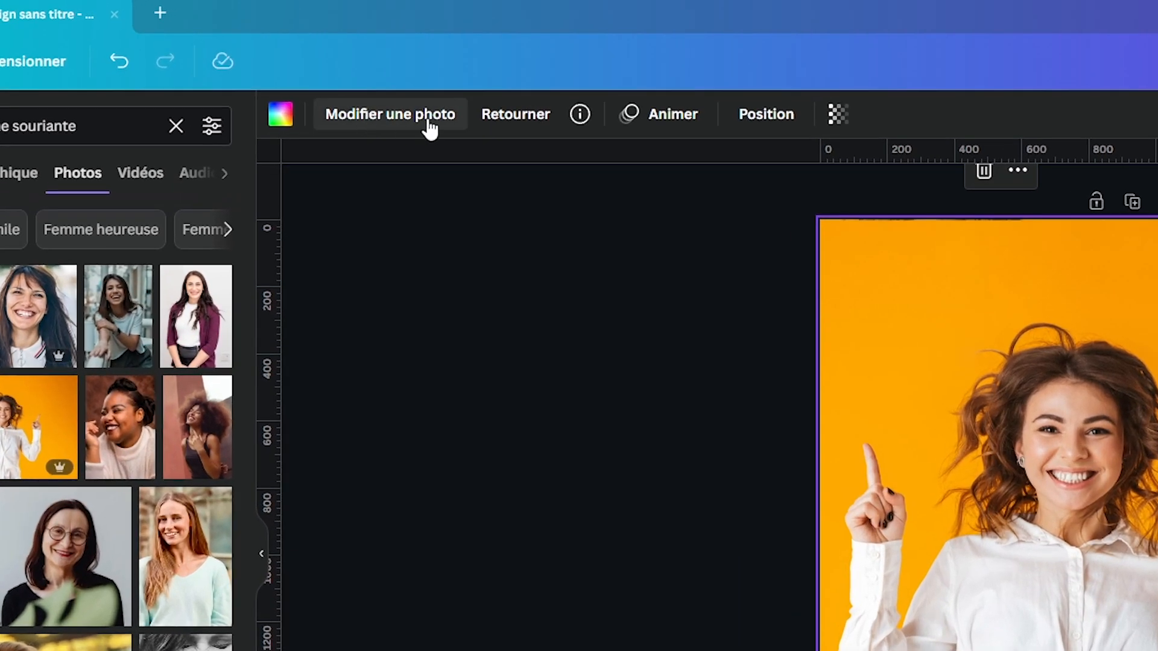
- Remove the background of the woman's photo with Effacer l'arr. plan and open the remover's brush settings
left_click(423, 117)
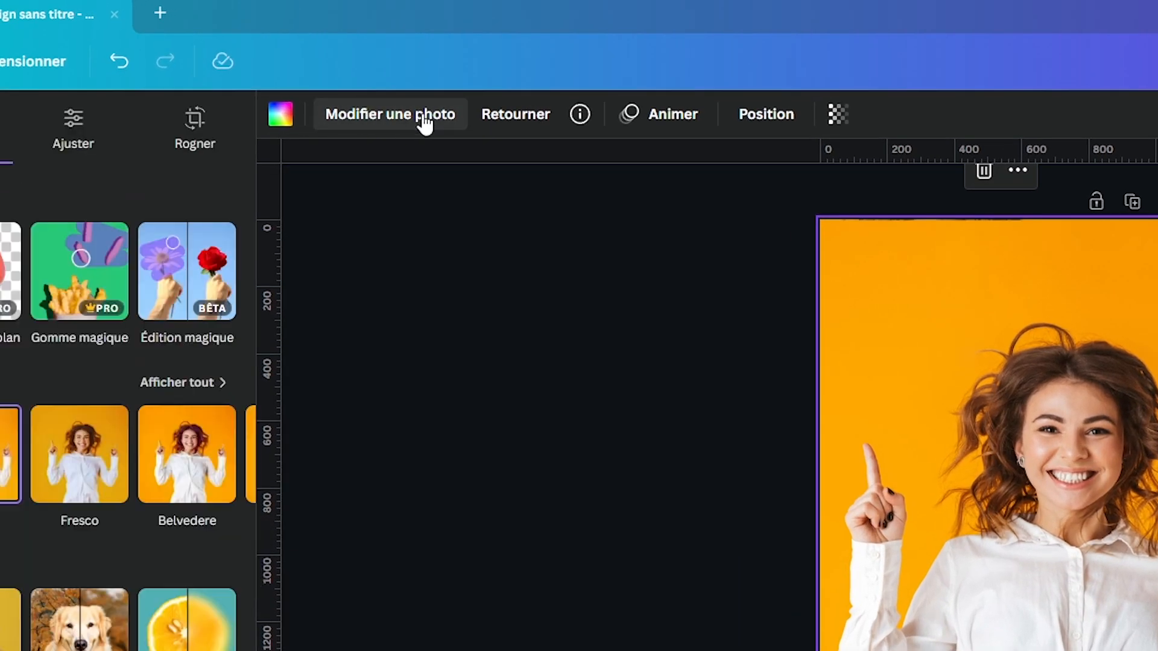
left_click(114, 307)
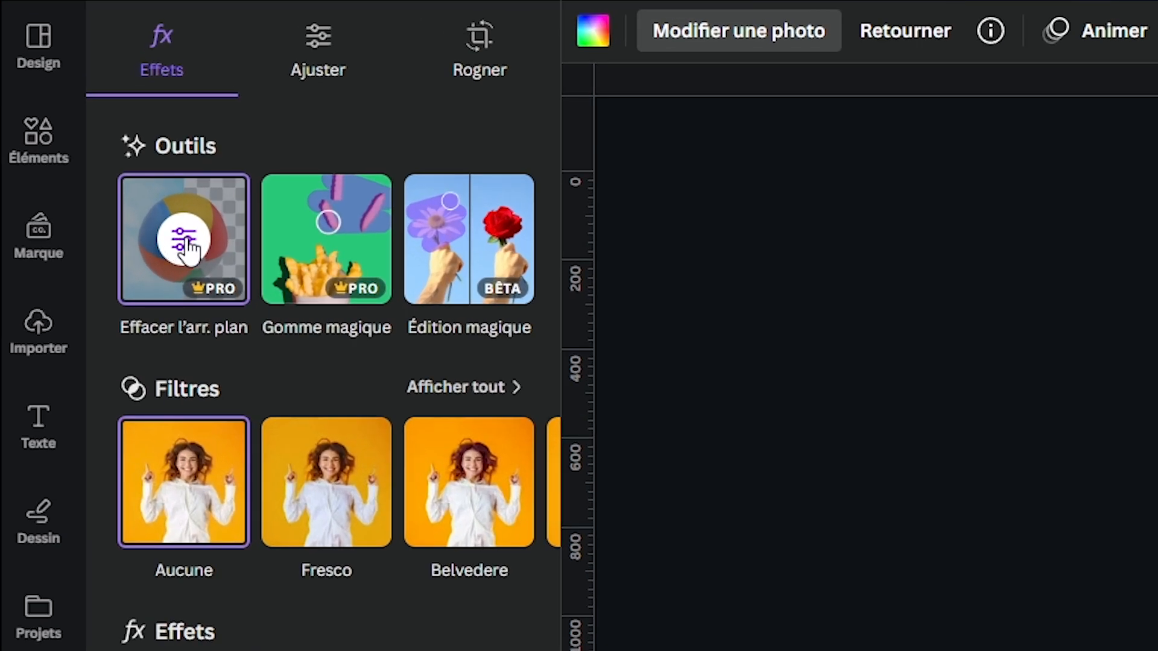
left_click(187, 247)
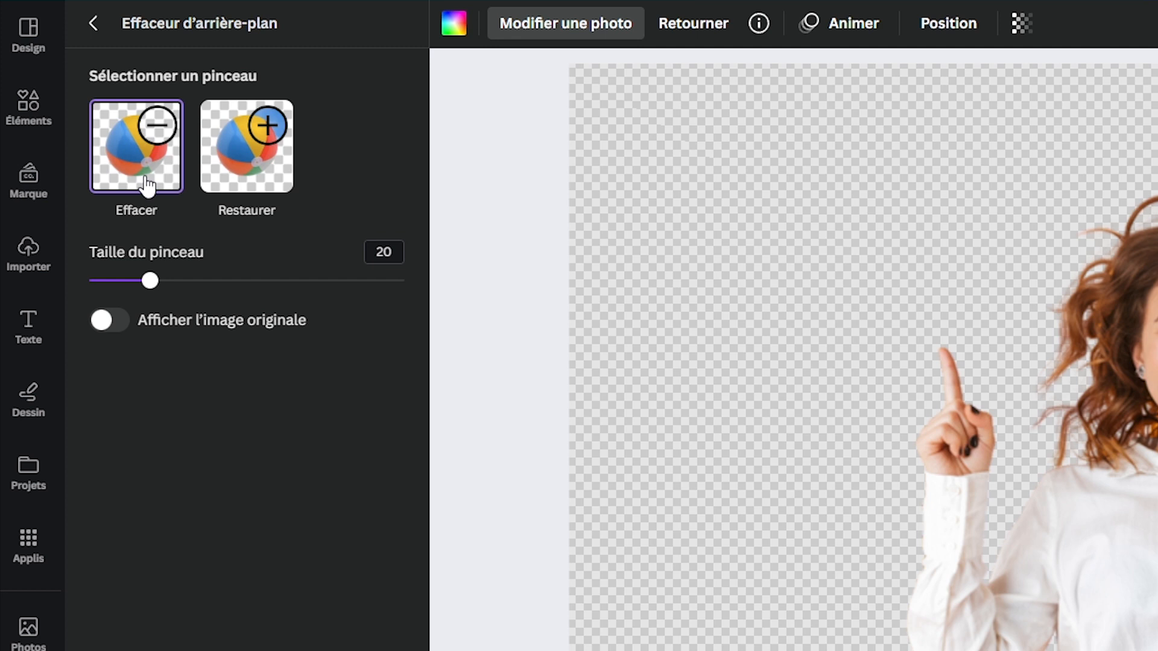
- Restore the orange area around the raised finger with a size 10 brush, and erase the excess around its outer edge
left_click(243, 186)
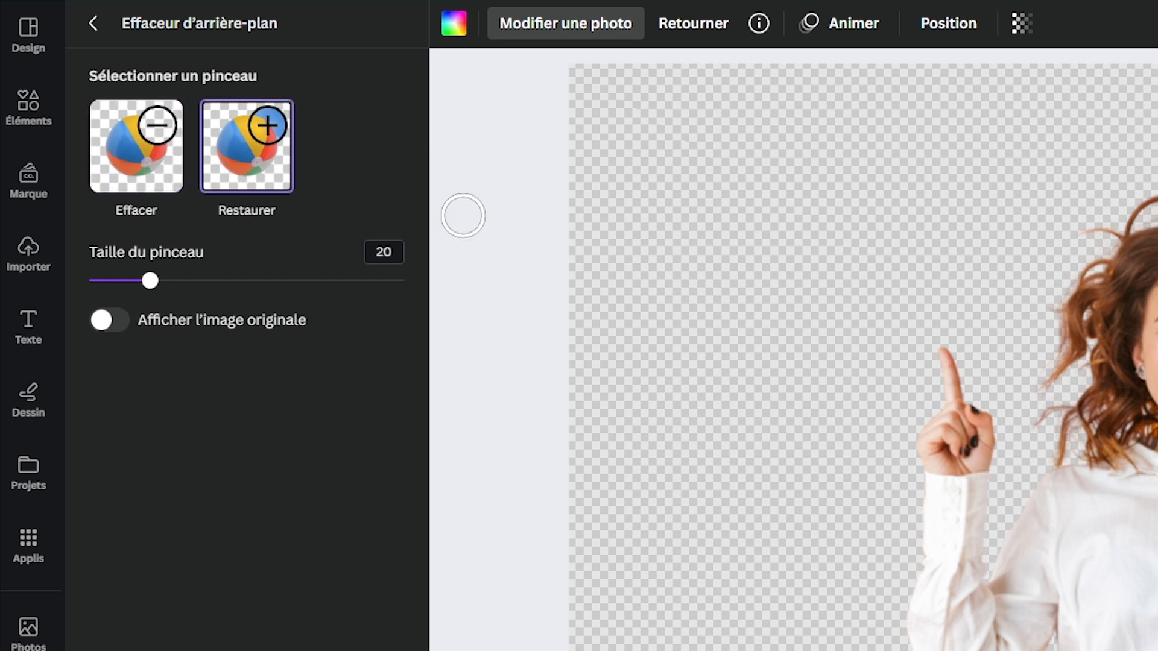
left_click_drag(149, 281, 116, 281)
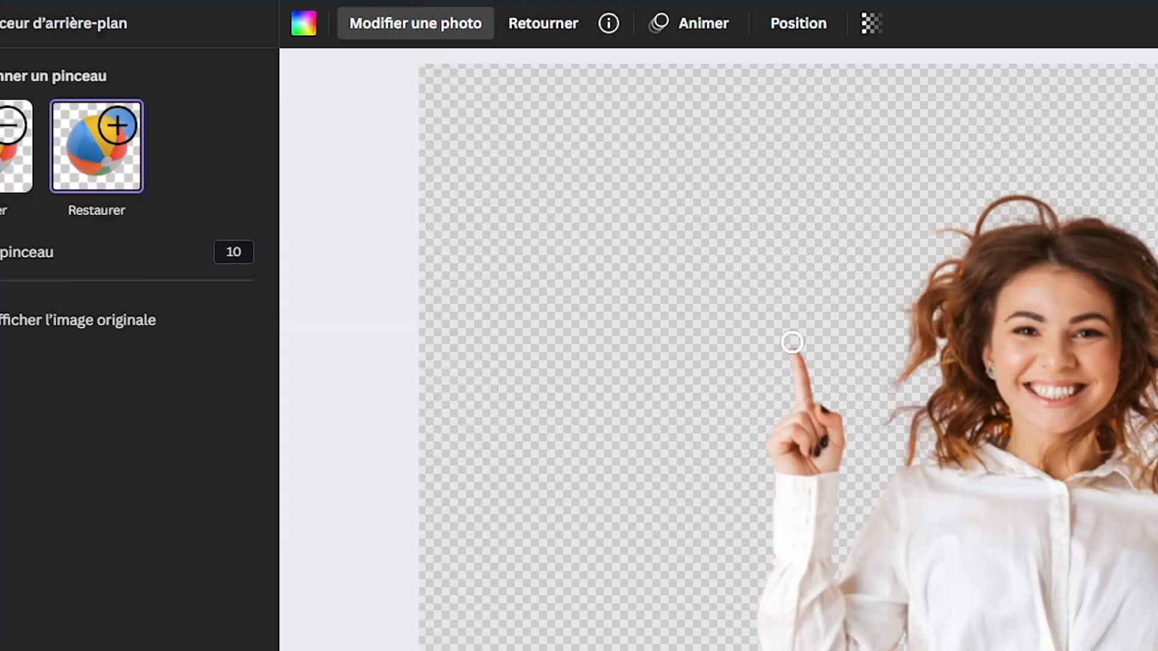
mouse_move(342, 344)
left_mouse_down()
mouse_move(341, 371)
mouse_move(359, 382)
mouse_move(345, 406)
left_mouse_up()
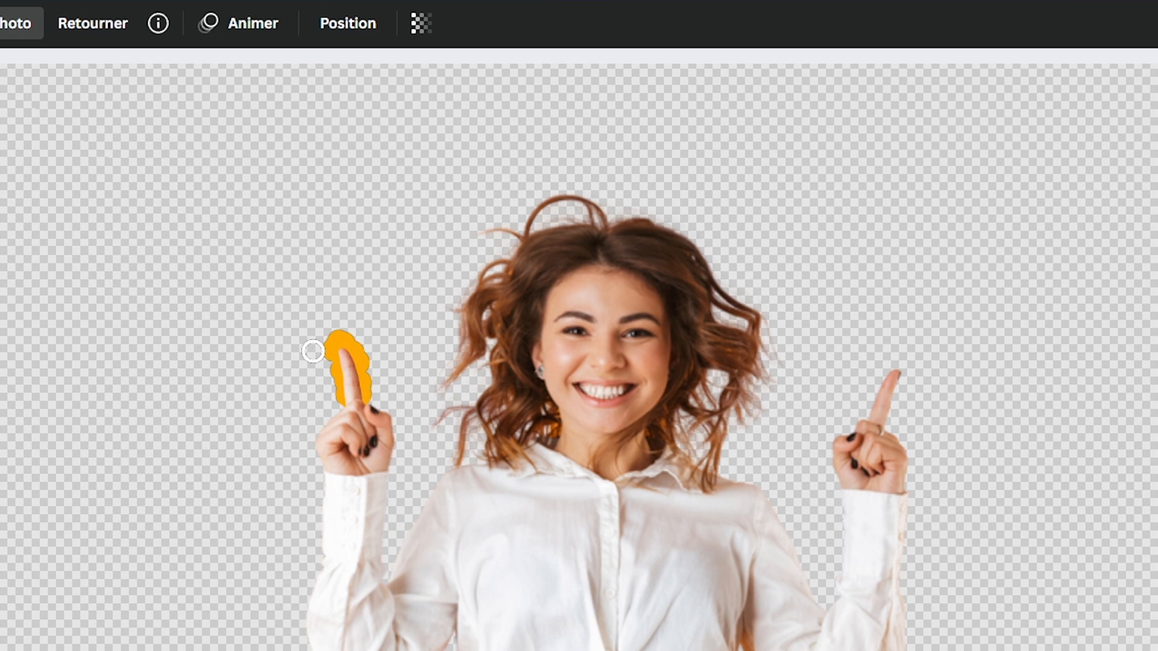
mouse_move(323, 342)
left_mouse_down()
mouse_move(321, 331)
mouse_move(366, 329)
mouse_move(379, 383)
left_mouse_up()
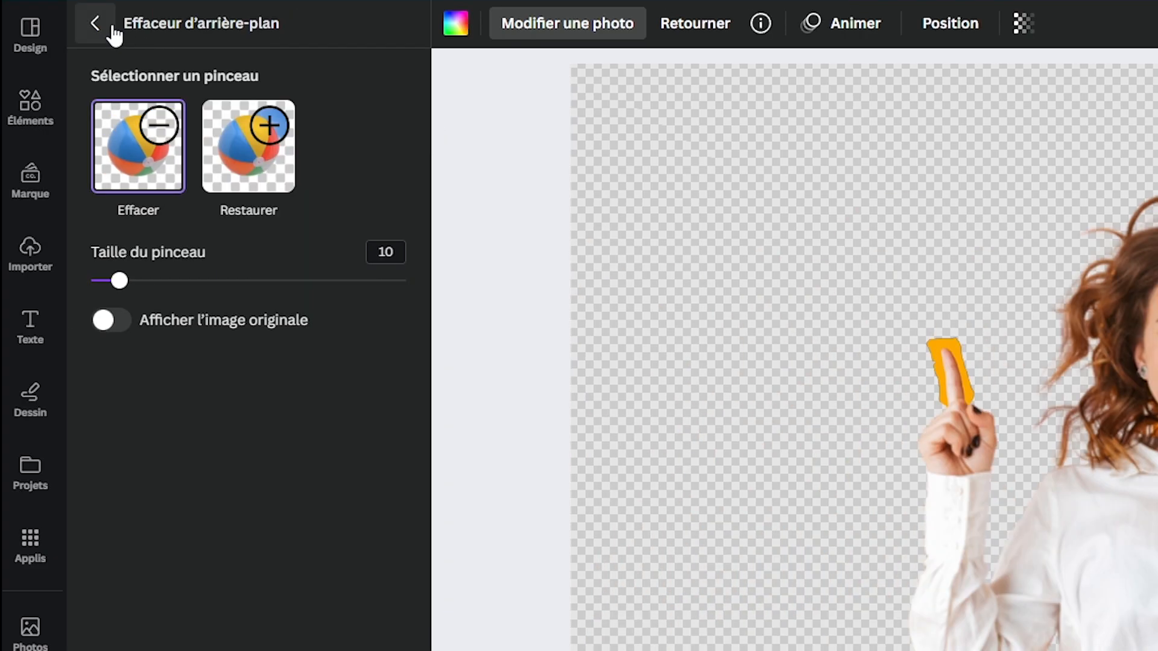
left_click(113, 28)
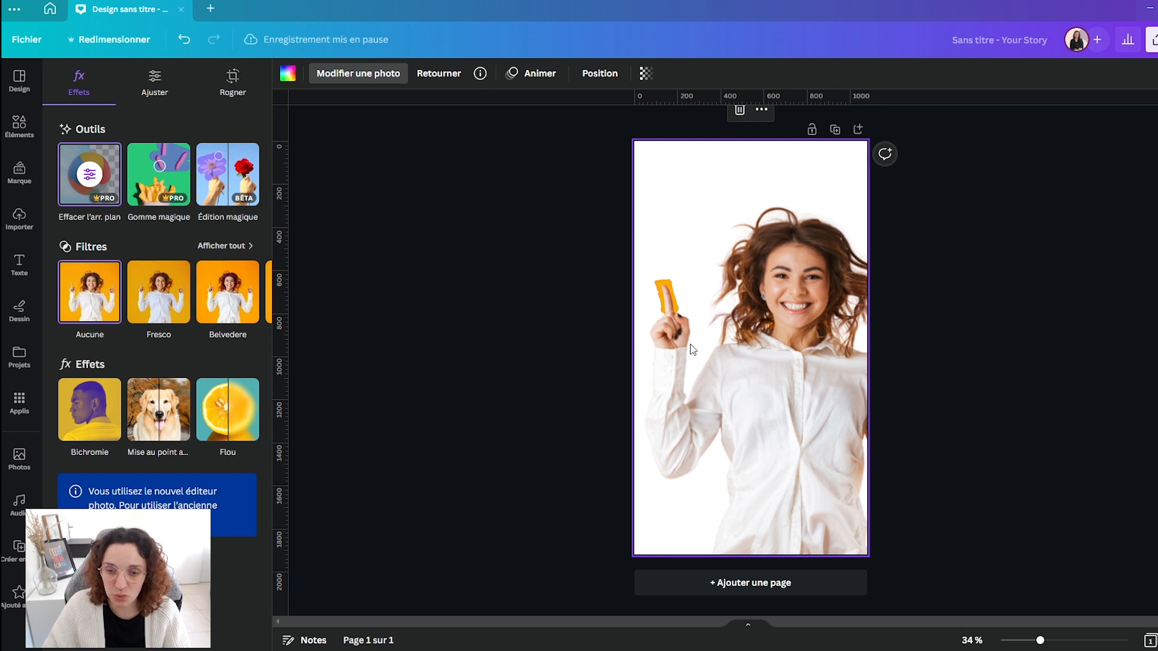
left_click(875, 571)
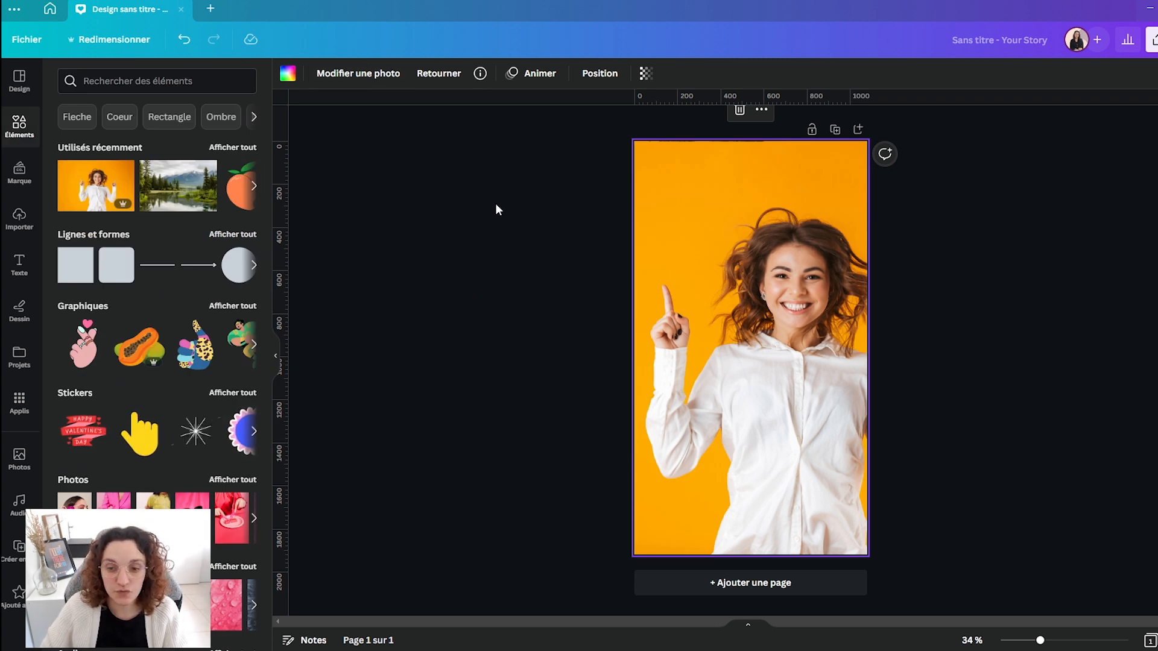
- Search the elements for "citron" and add the round lemon slice photo to the page
left_click(136, 84)
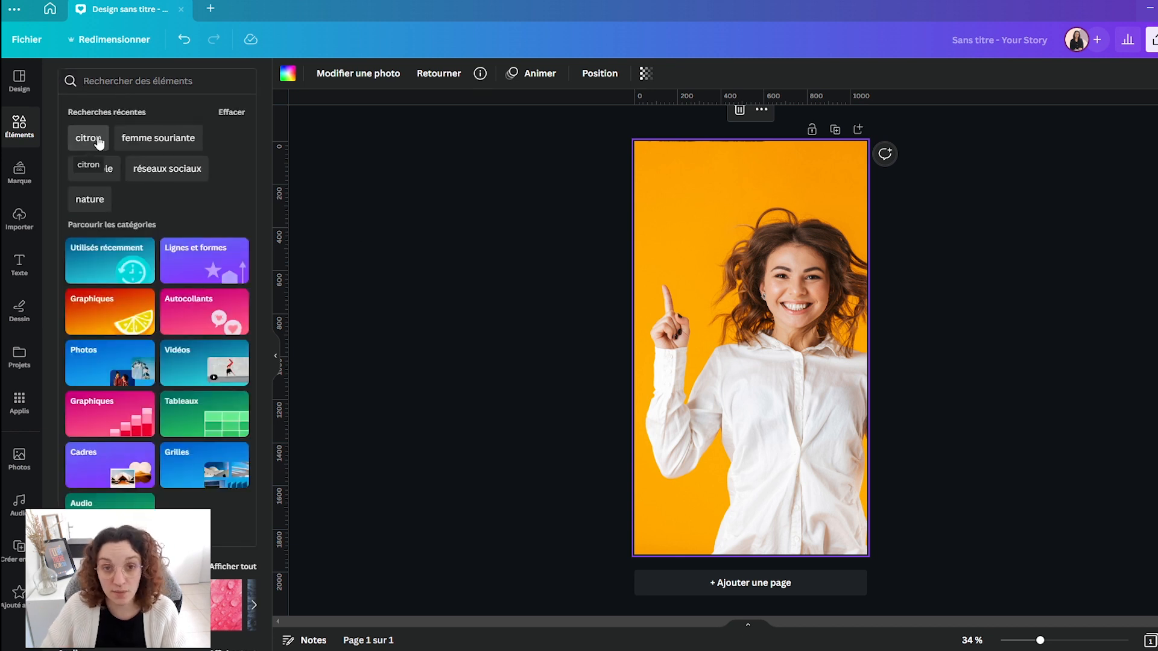
left_click(98, 140)
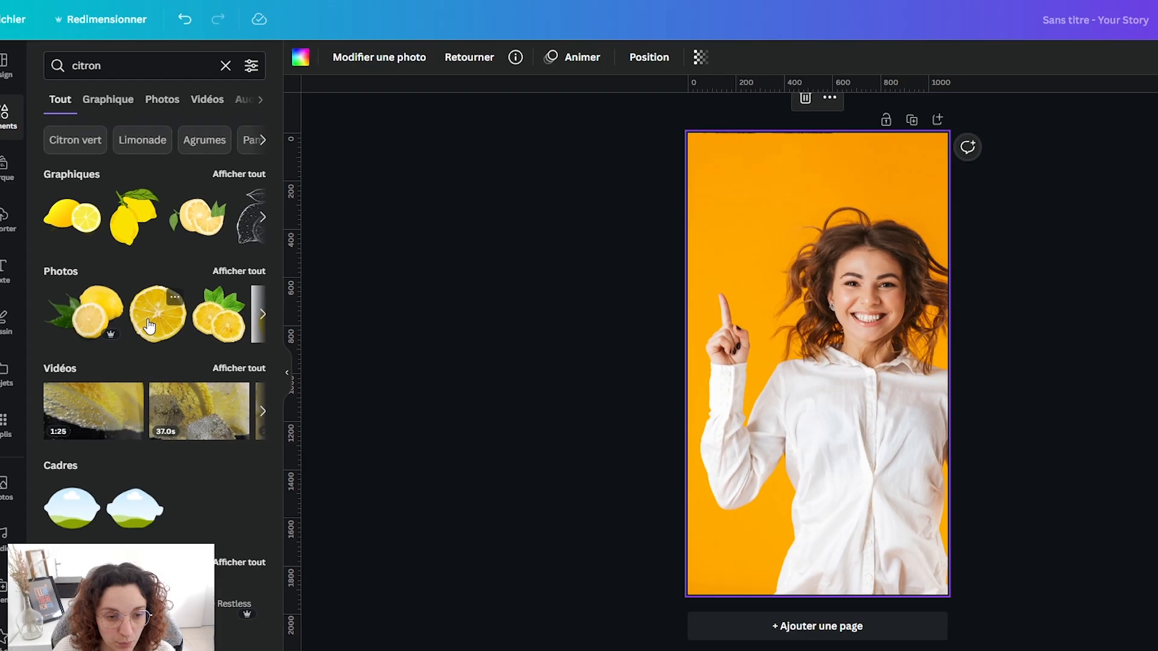
left_click(240, 405)
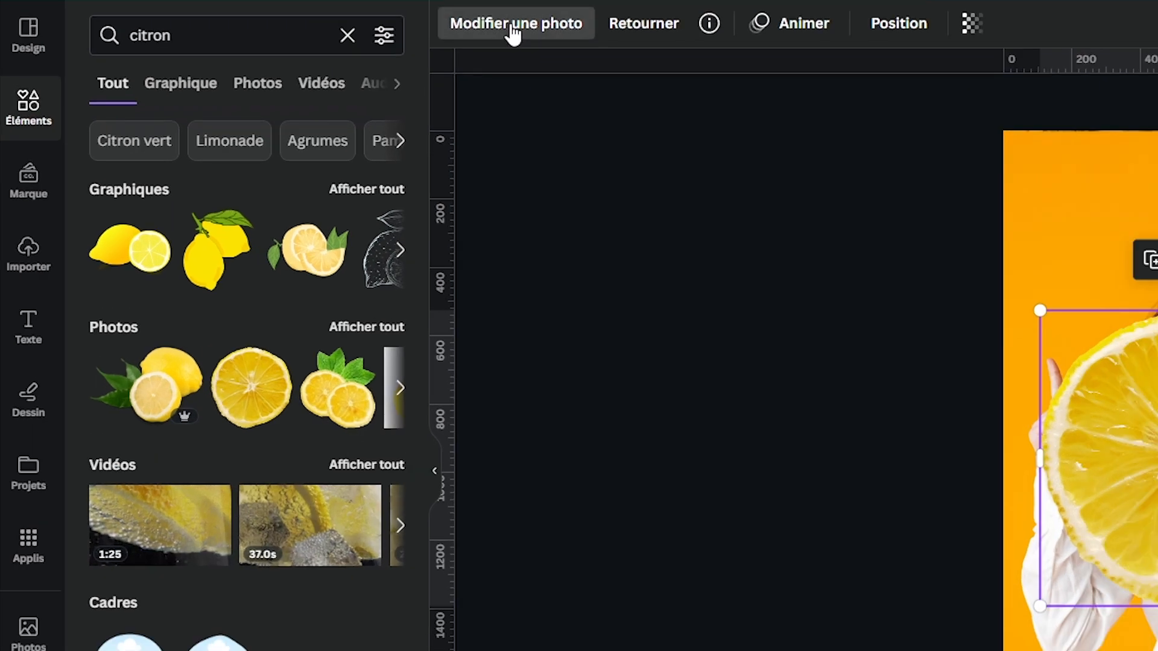
- Apply the Flou effect to the lemon slice with intensity 76, and shrink the slice to fit above the fingertip
left_click(512, 33)
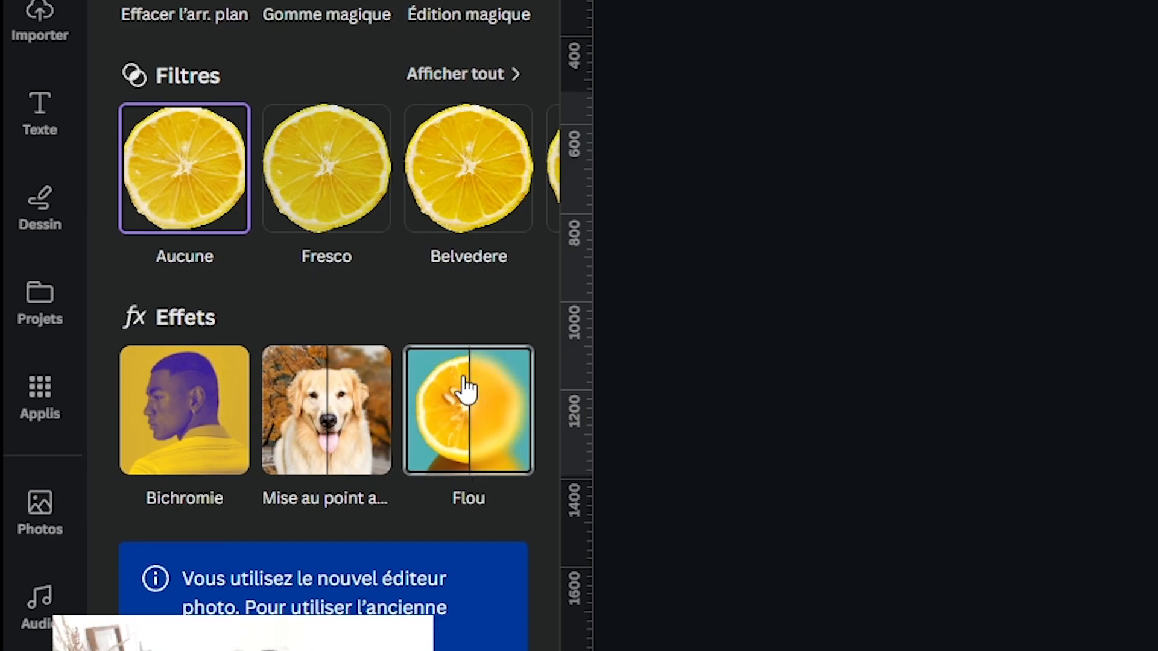
left_click(465, 433)
left_click_drag(136, 96, 256, 104)
left_click_drag(843, 440, 704, 301)
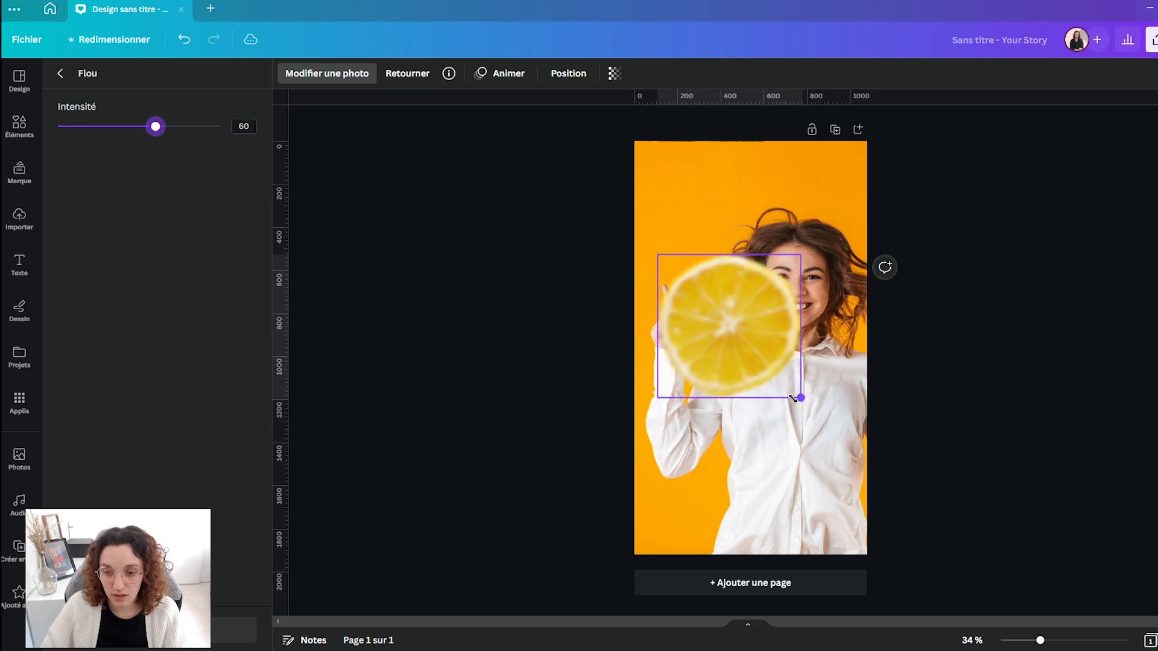
left_click_drag(155, 128, 182, 127)
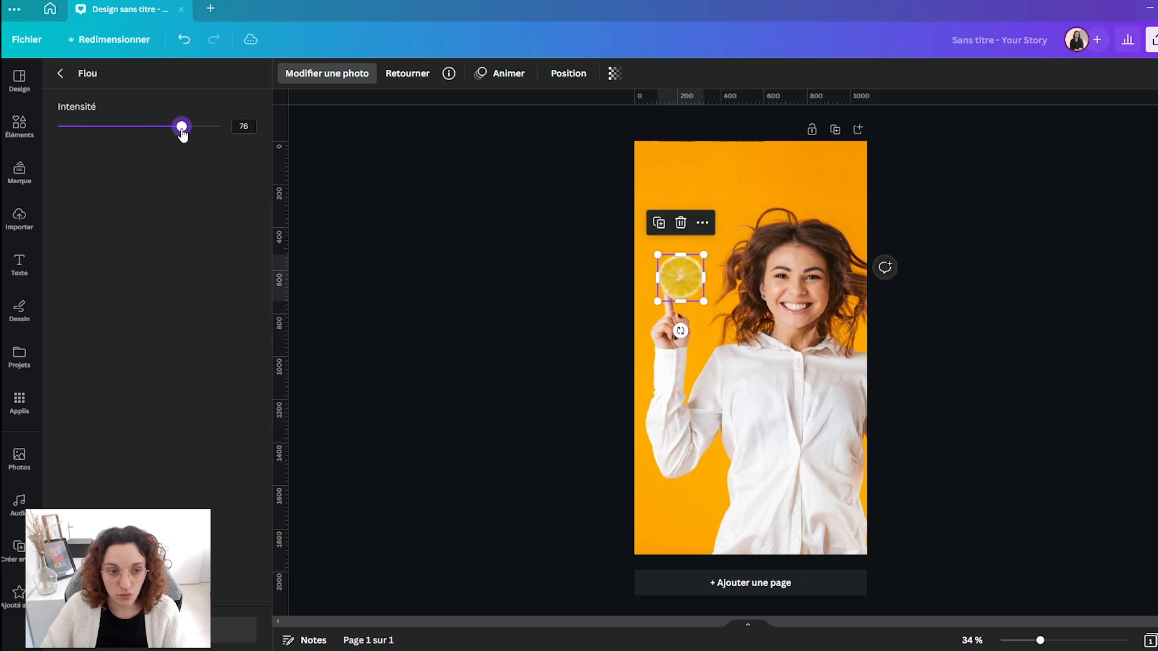
- Rotate the small lemon slice slightly and move it farther up beside the woman's hair
left_click_drag(682, 330, 699, 327)
left_click_drag(675, 272, 708, 216)
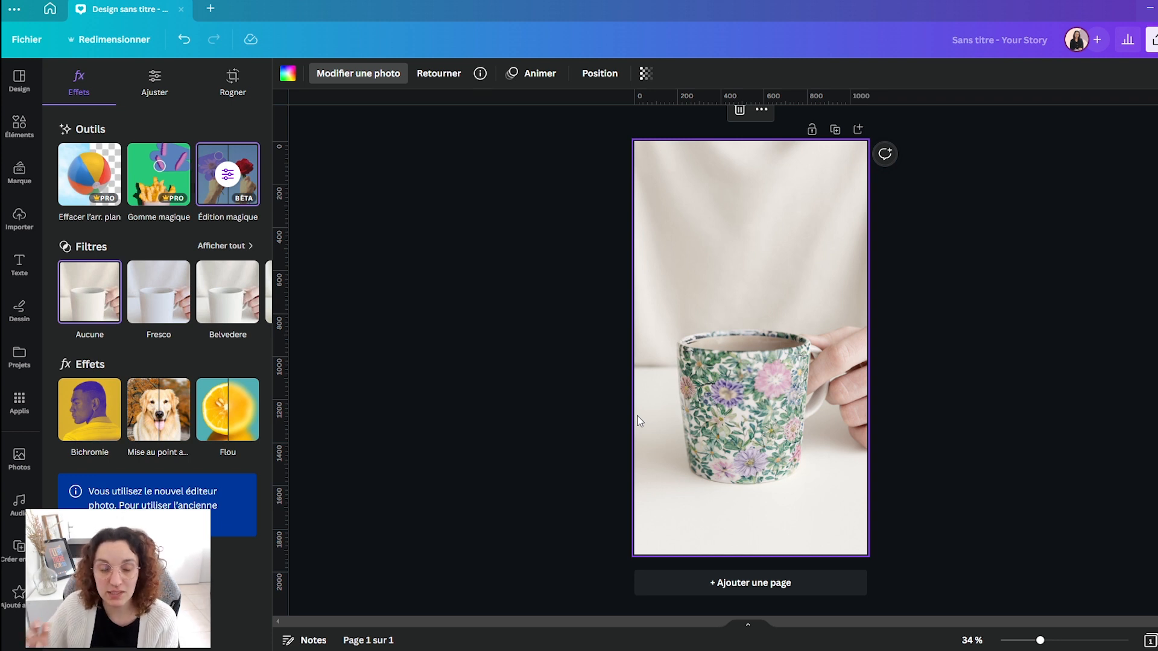
- Undo the floral edits on the mug photo until the plain white mug is restored
left_click(184, 43)
left_click(184, 43)
left_click(183, 43)
left_click(184, 44)
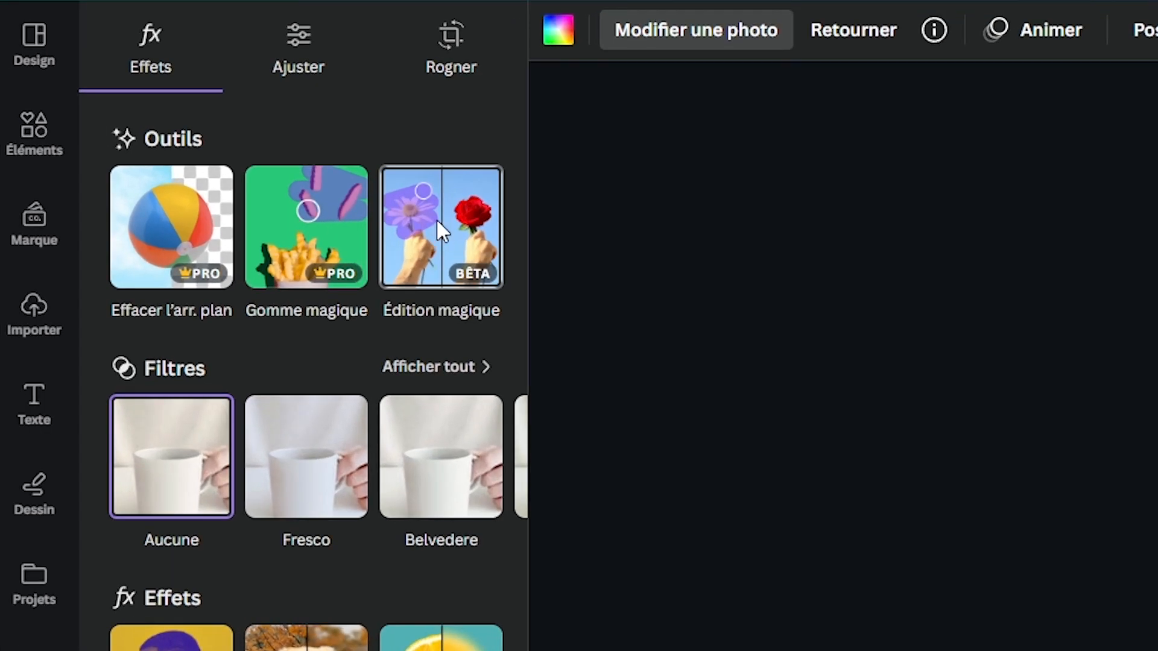
- Start Édition magique on the mug photo and brush over the whole mug as the area to modify
left_click(227, 175)
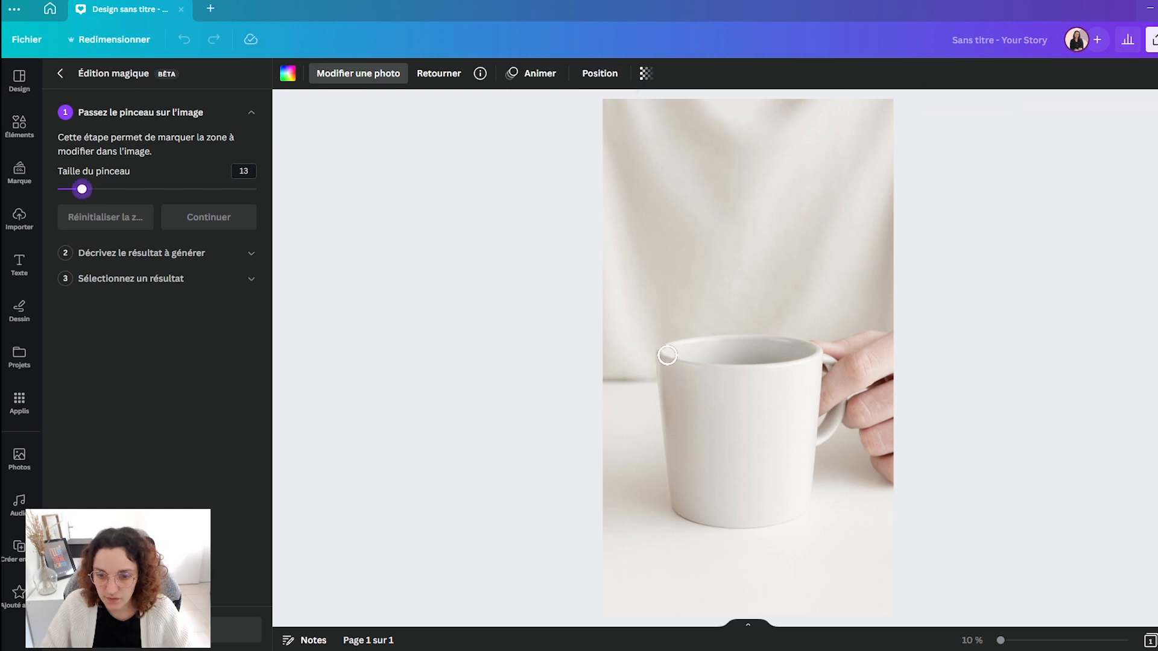
mouse_move(667, 355)
left_mouse_down()
mouse_move(765, 347)
mouse_move(814, 359)
mouse_move(794, 509)
mouse_move(700, 517)
mouse_move(677, 489)
mouse_move(669, 384)
mouse_move(762, 354)
mouse_move(685, 390)
left_mouse_up()
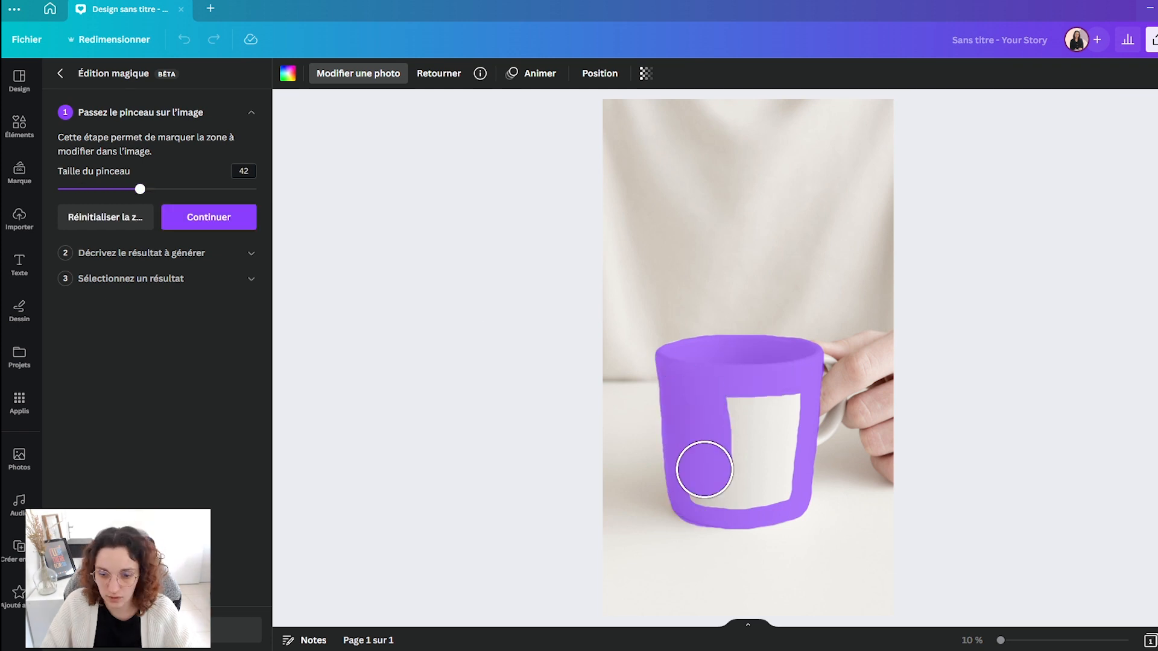
left_click_drag(705, 469, 767, 423)
left_click(219, 220)
- Describe the result as "tasse avec des dessins de fleurs" and generate the variants
left_click(120, 191)
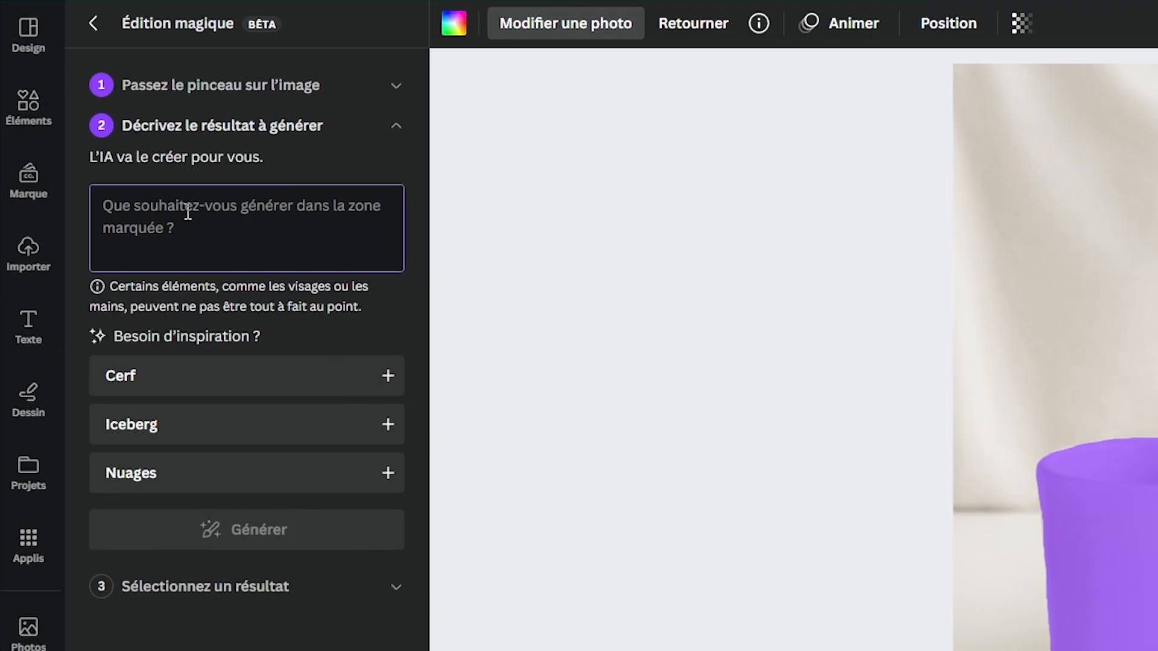
type("tasse avec des de")
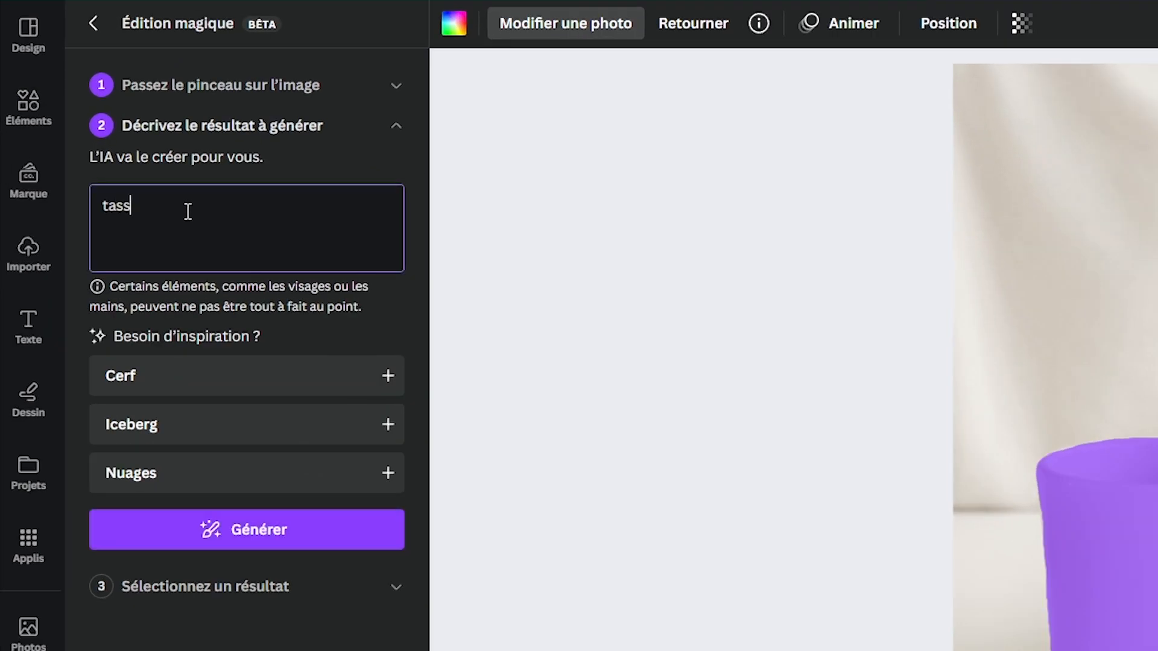
type("ssins de fleurs")
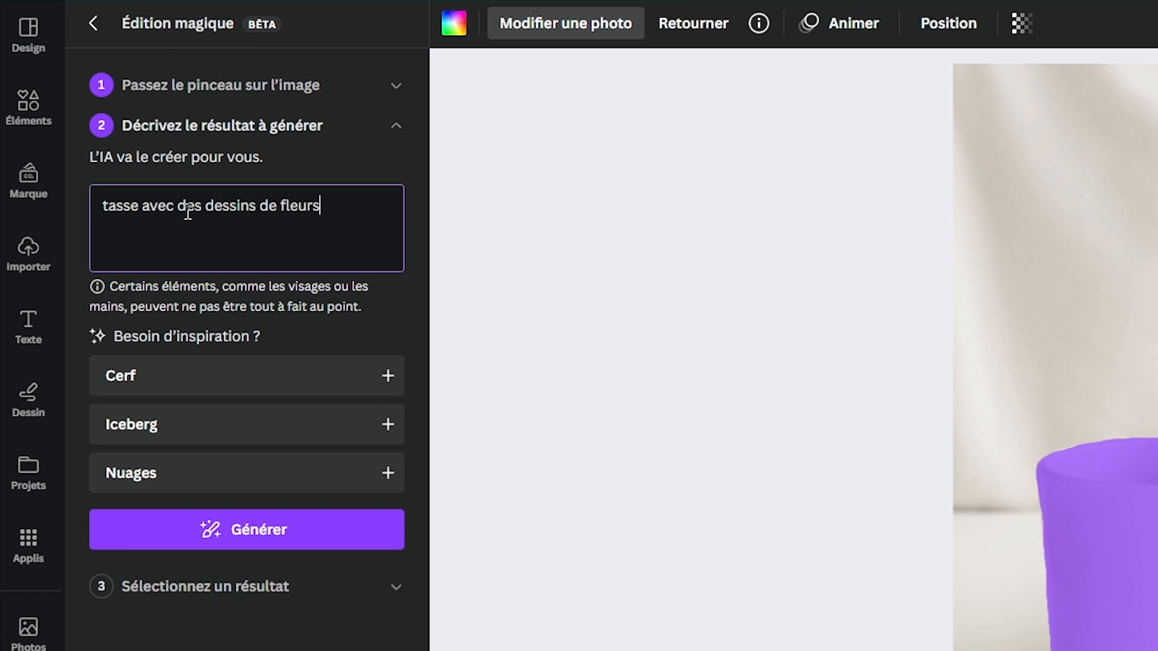
left_click(303, 528)
- Keep the second generated variant, the mug with large green and blue flowers, and delete the photo from the page
left_click(222, 270)
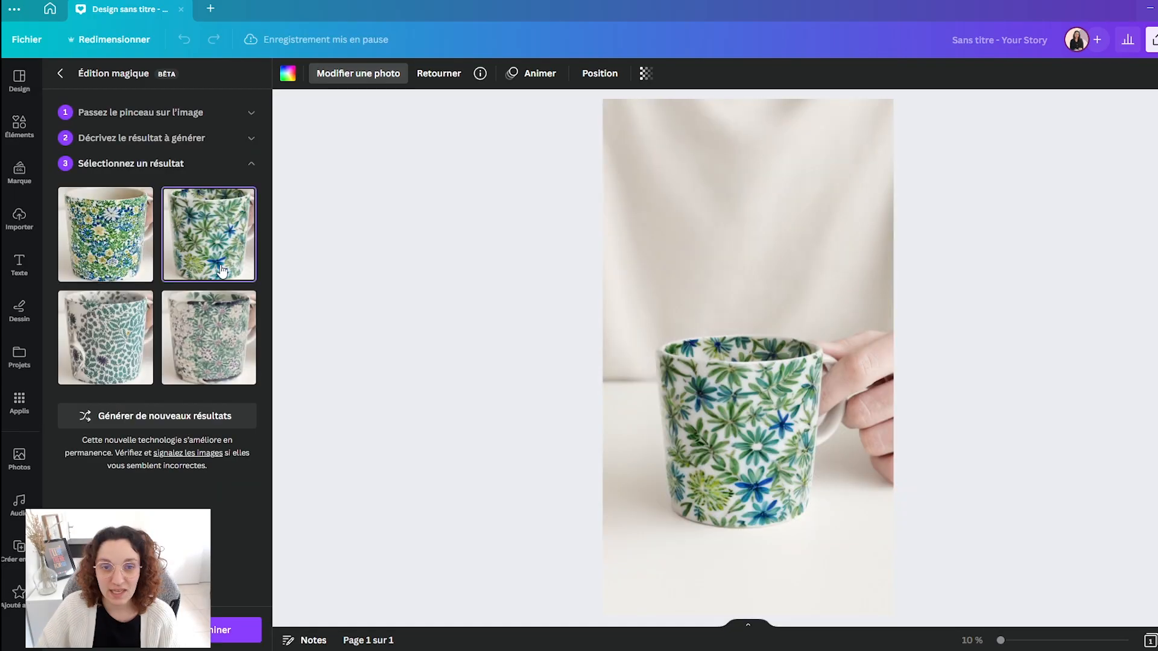
left_click(224, 631)
key("Delete")
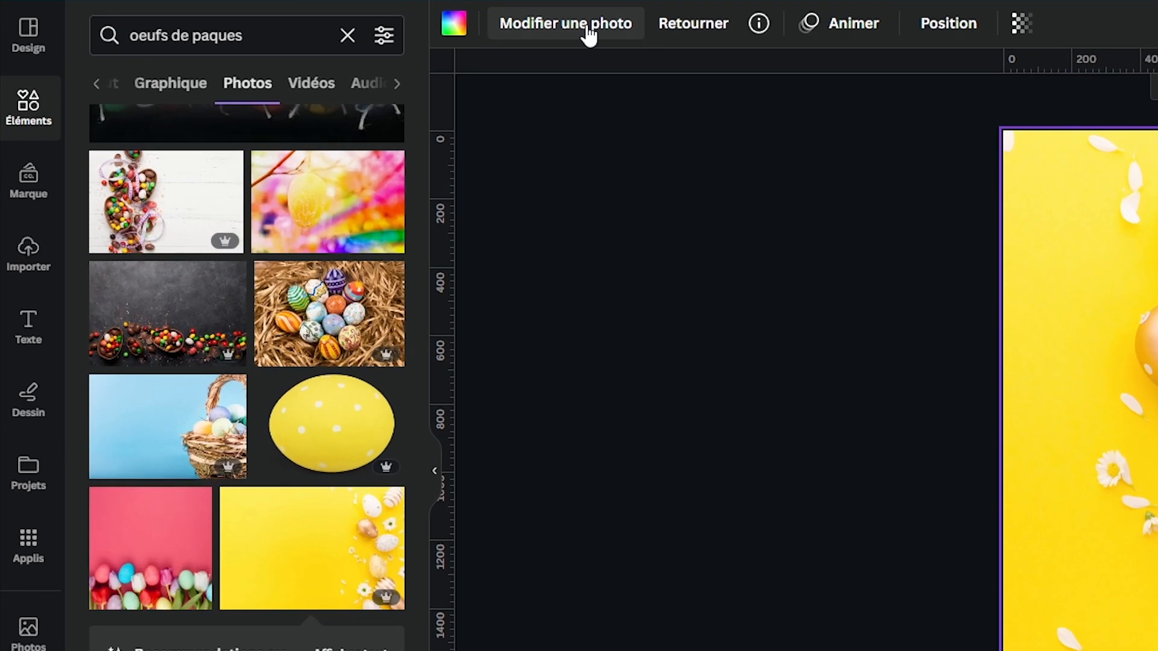
- Start Gomme magique on the yellow Easter egg photo and brush over the small daisy beside the eggs
left_click(588, 32)
left_click(242, 197)
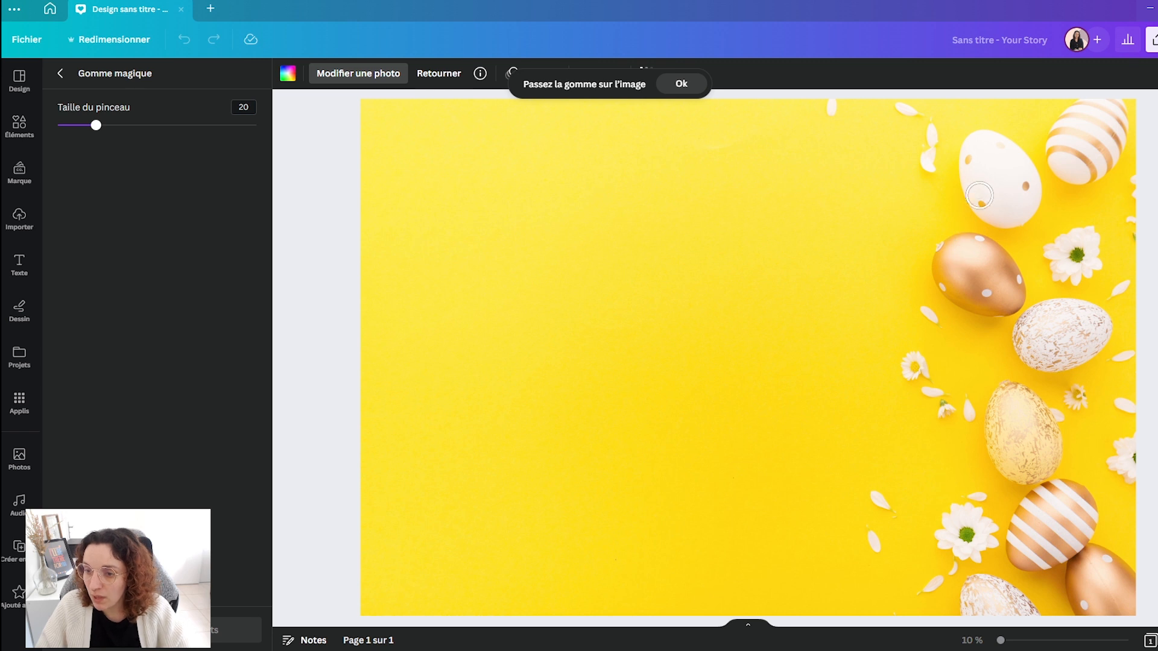
mouse_move(904, 351)
left_mouse_down()
mouse_move(964, 406)
mouse_move(879, 503)
mouse_move(886, 537)
mouse_move(959, 530)
mouse_move(977, 499)
mouse_move(984, 547)
mouse_move(971, 534)
mouse_move(915, 594)
mouse_move(925, 313)
mouse_move(909, 286)
left_mouse_up()
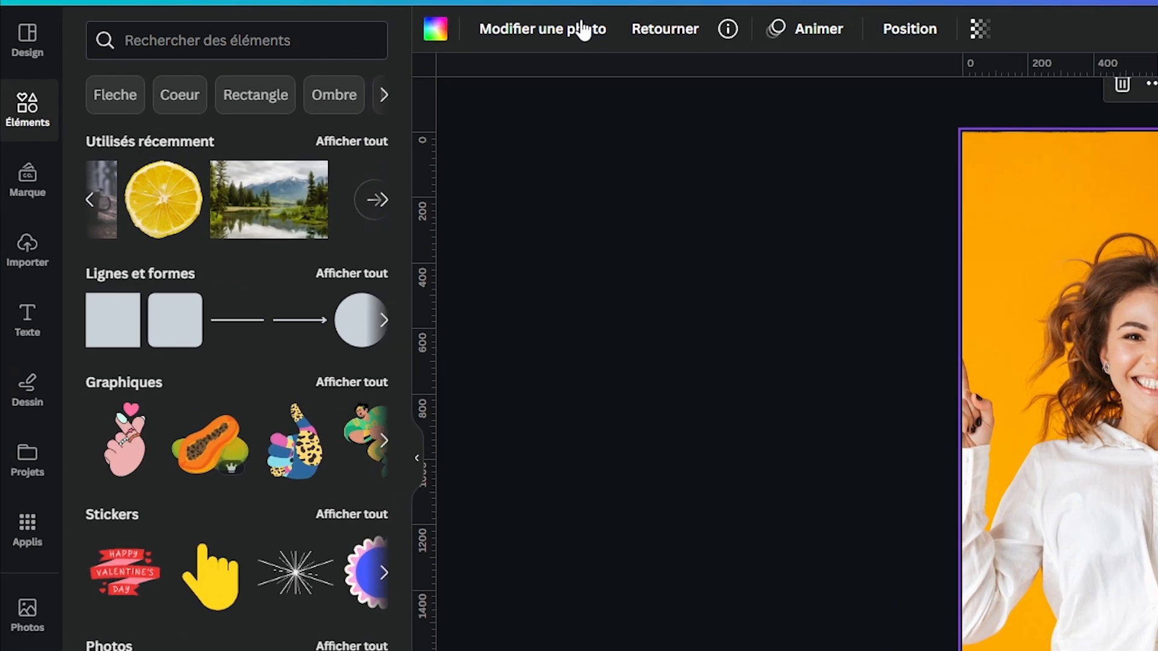
- Apply the automatic focus effect to the woman's photo with blur intensity 94 and focus position 90
left_click(386, 74)
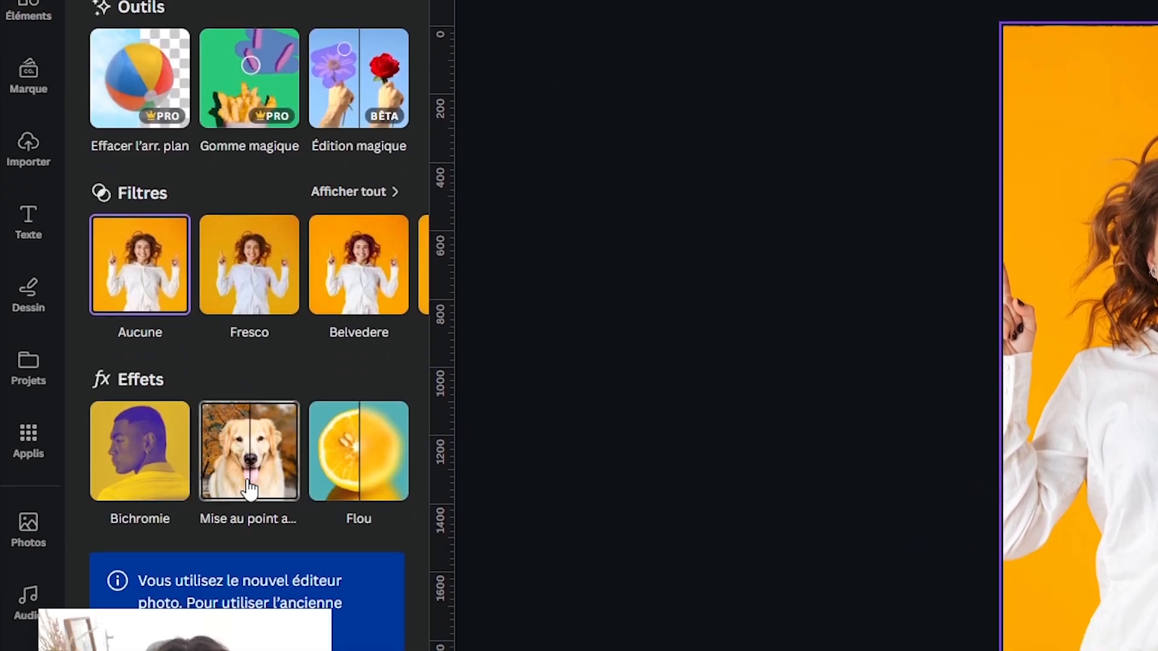
left_click(250, 490)
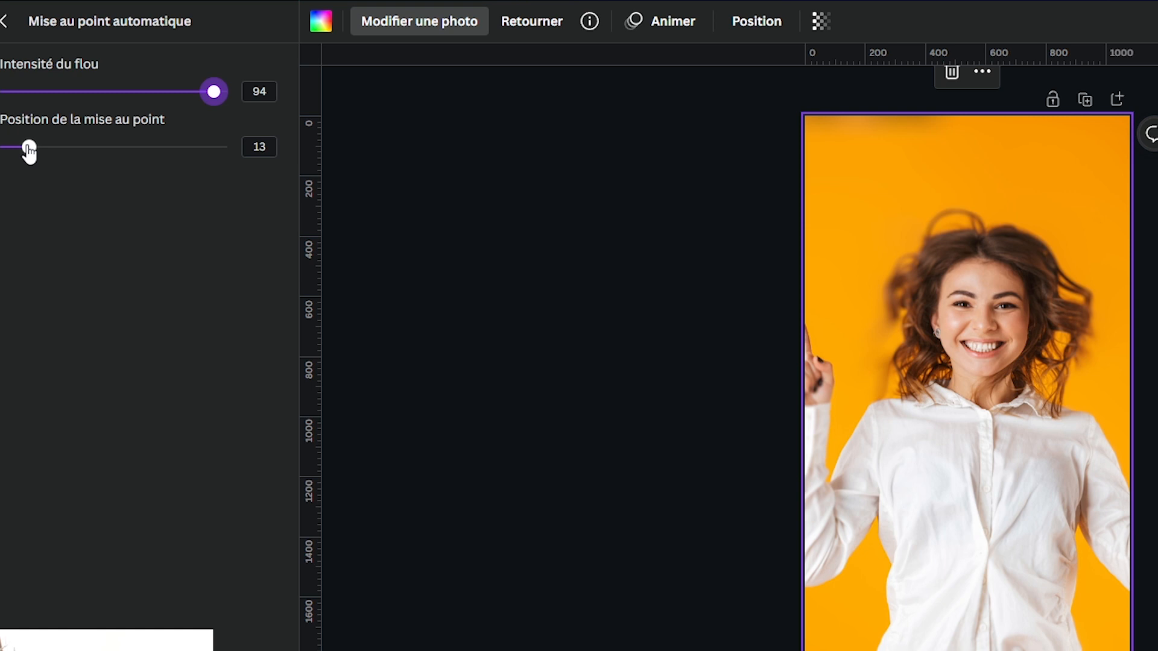
left_click_drag(29, 151, 207, 151)
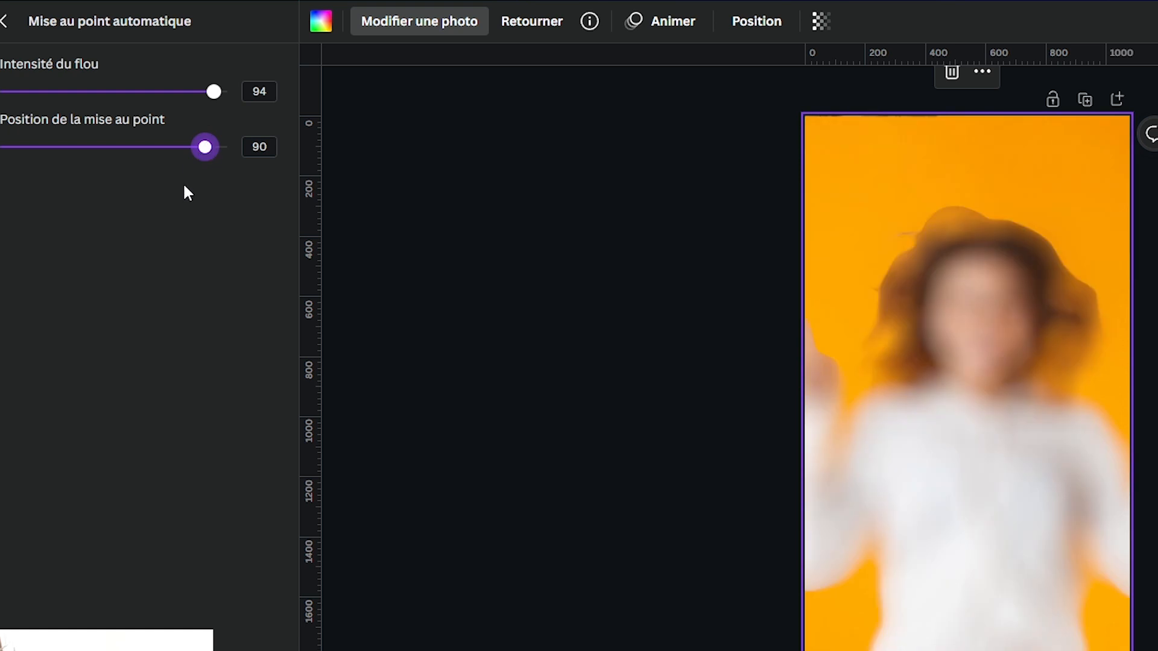